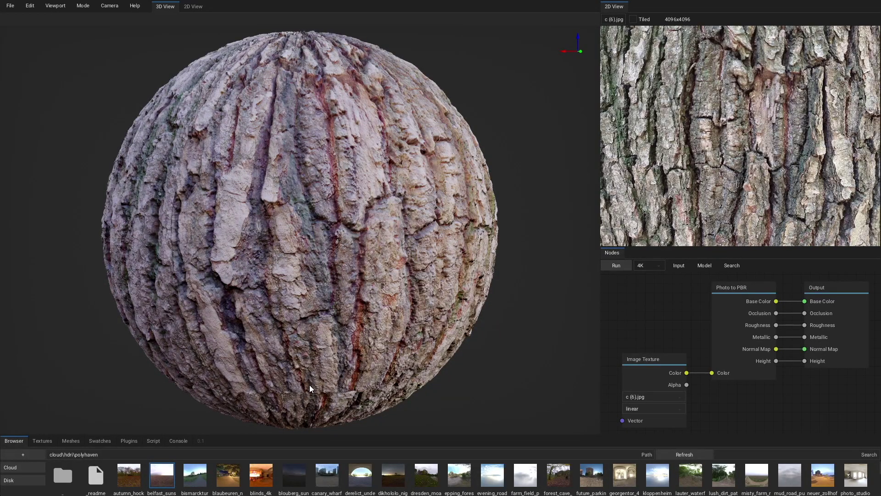
Step: Light the bark sphere with the blinds_4k environment and rotate the lighting around it
drag(260, 474, 249, 406)
ctrl+middle_drag(253, 408, 6, 416)
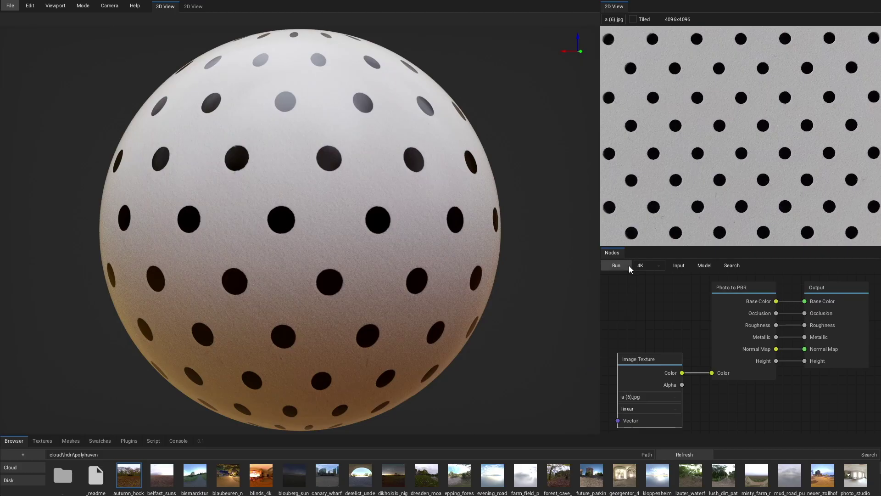
Step: Generate the 4K PBR maps from a (6).jpg and preview the perforated sphere under rotating belfast_suns and blinds_4k lighting
click(629, 268)
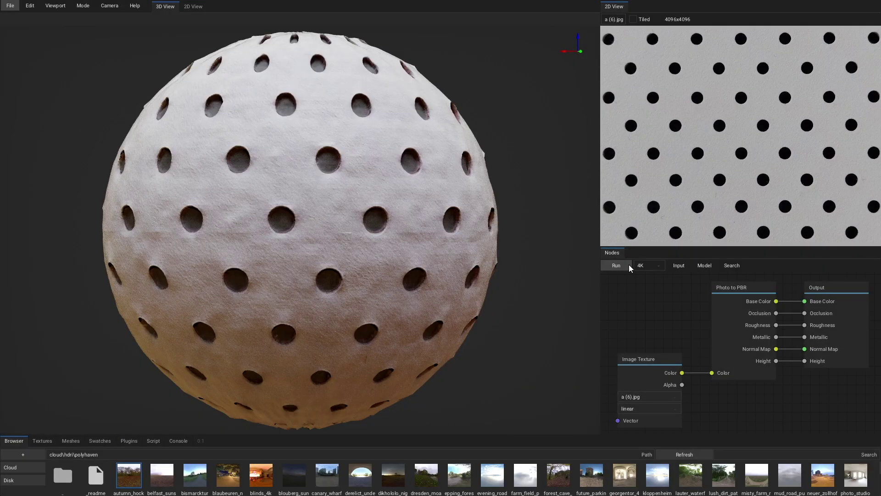
drag(163, 475, 164, 411)
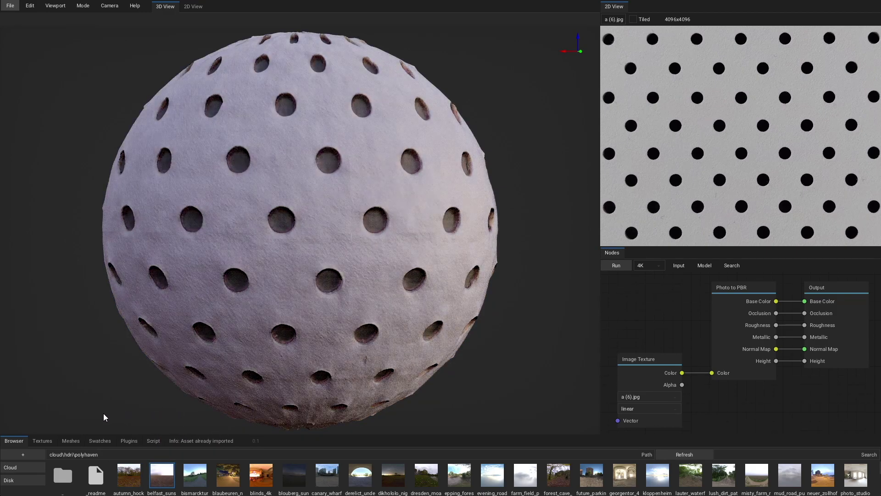
ctrl+middle_drag(45, 416, 236, 412)
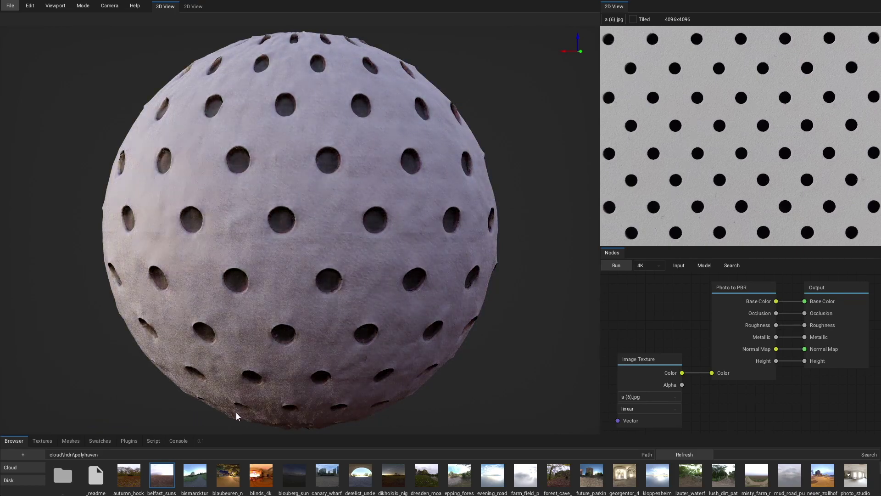
drag(261, 475, 221, 404)
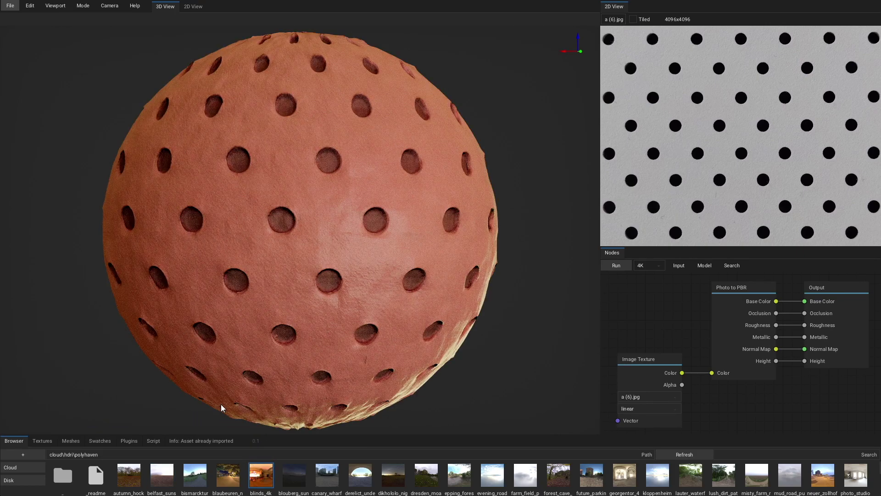
ctrl+middle_drag(224, 405, 457, 416)
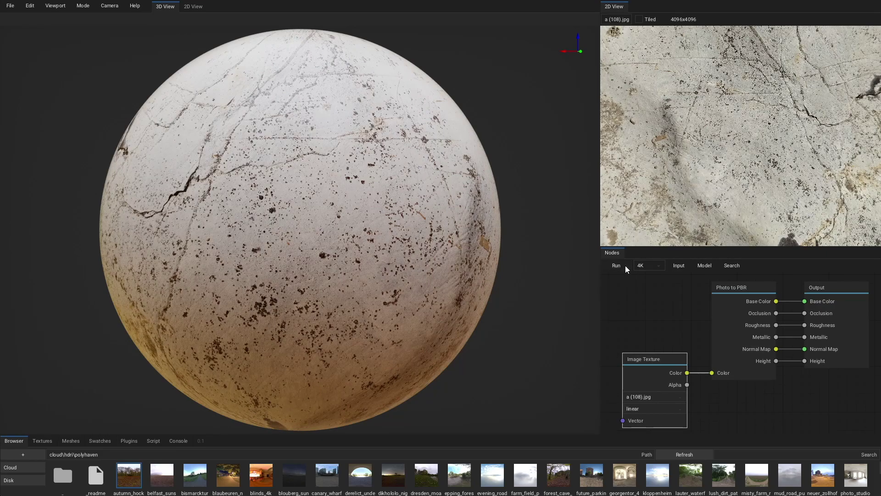
Step: Generate the 4K PBR maps from a (108).jpg and preview the cracked stone sphere under rotating belfast_suns and blinds_4k lighting
click(625, 266)
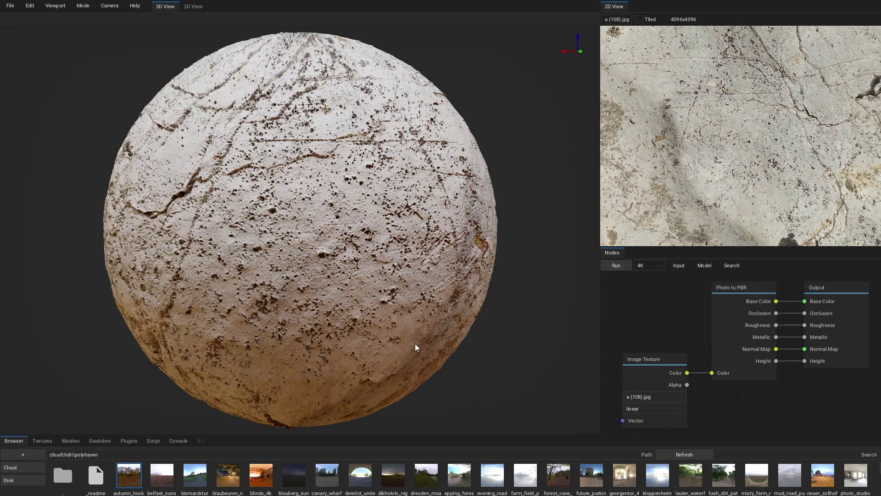
drag(165, 472, 179, 413)
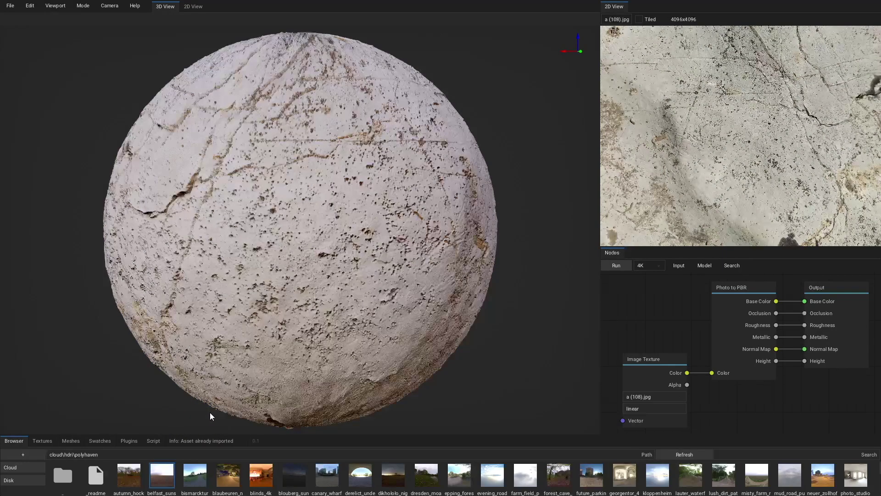
ctrl+middle_drag(340, 408, 447, 412)
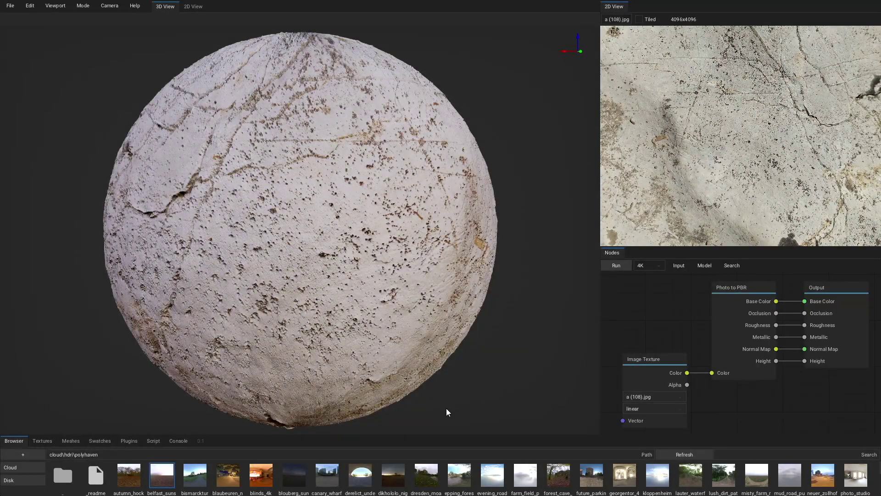
drag(261, 475, 408, 407)
ctrl+middle_drag(404, 406, 420, 415)
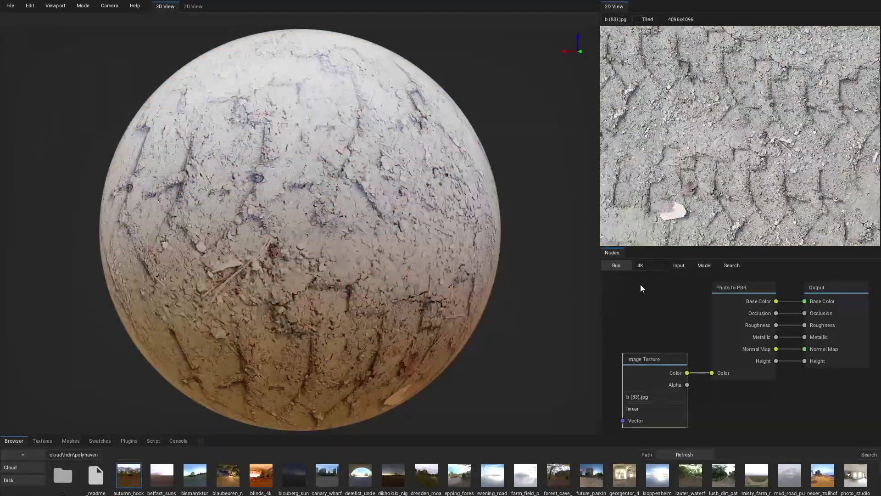
Step: Generate the 4K PBR maps from b (83).jpg and preview the tyre-track ground under the belfast_suns and blinds_4k environments
click(625, 268)
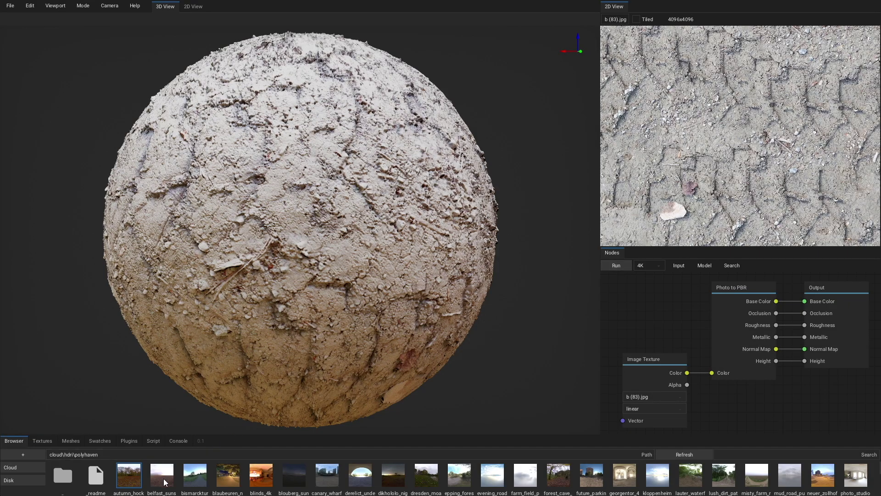
click(163, 478)
drag(183, 409, 158, 405)
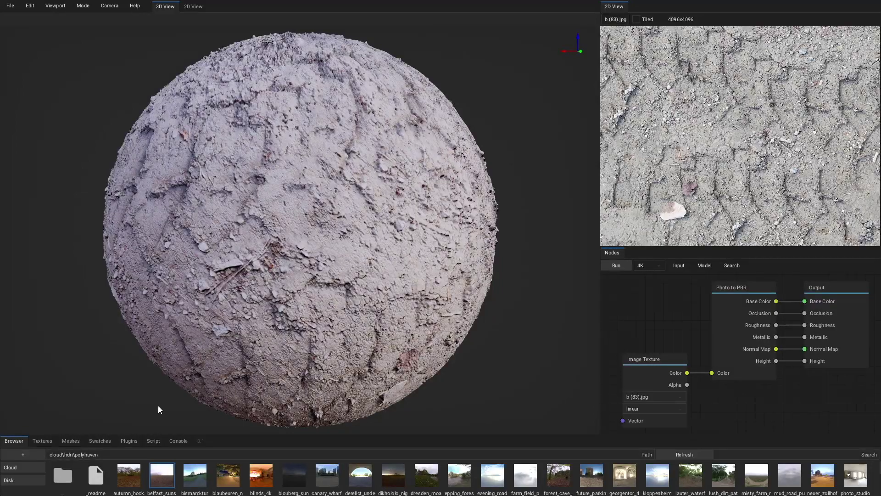
drag(261, 475, 2, 412)
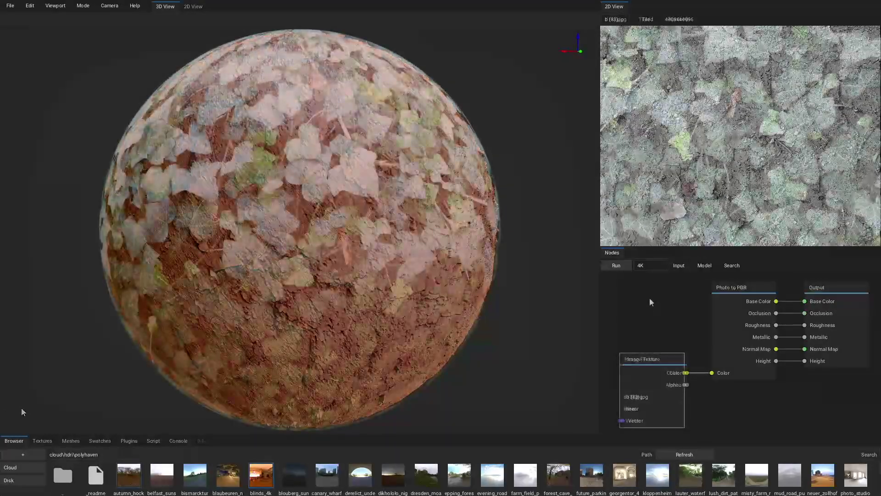
Step: Generate the 4K PBR maps from d (3).jpg and preview the ivy leaves under the belfast_suns and rotating blinds_4k environments
click(626, 267)
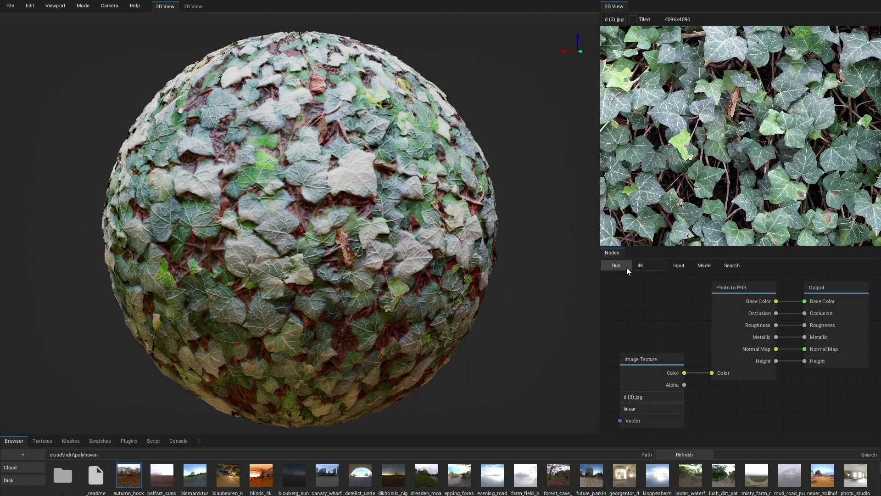
click(162, 474)
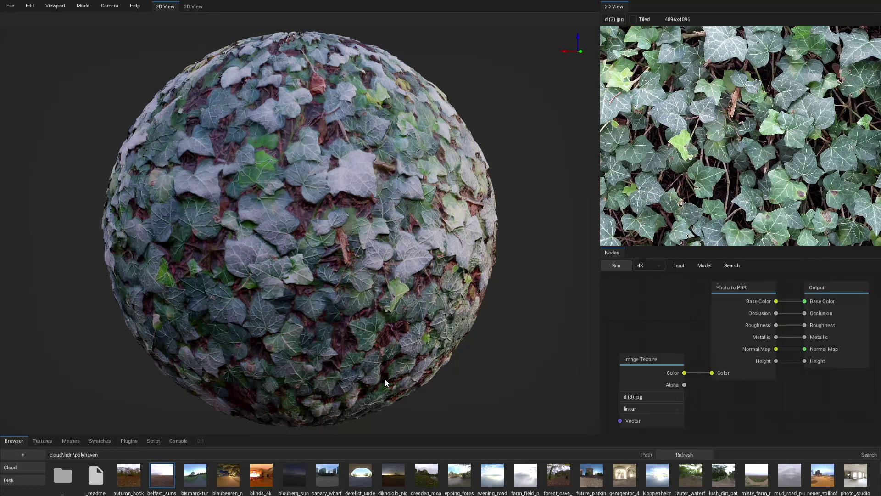
click(262, 478)
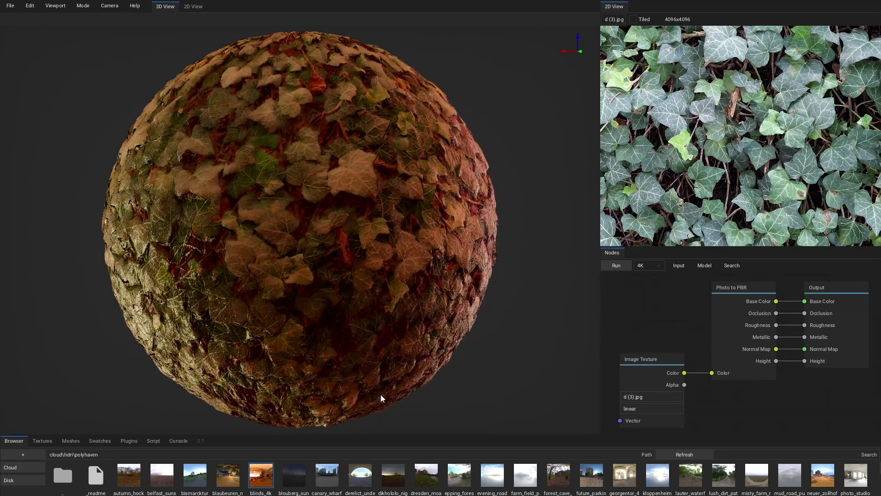
mouse_move(380, 394)
ctrl+middle_down()
mouse_move(333, 397)
mouse_move(367, 397)
ctrl+middle_up()
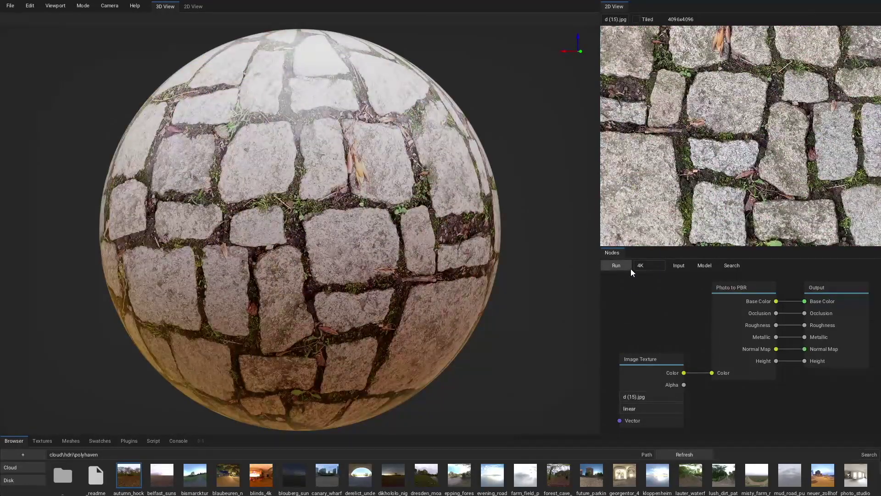
Step: Generate the 4K PBR maps from d (15).jpg and light the mossy cobblestones with a rotated belfast_suns environment
click(627, 267)
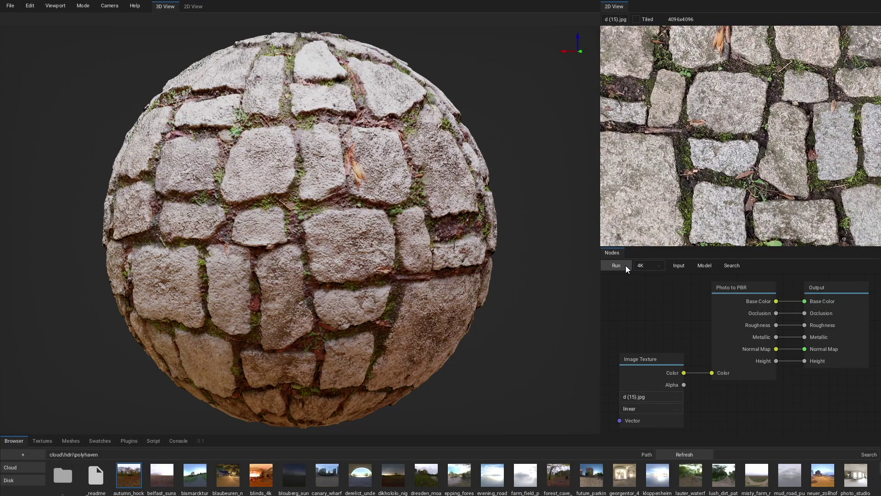
click(161, 479)
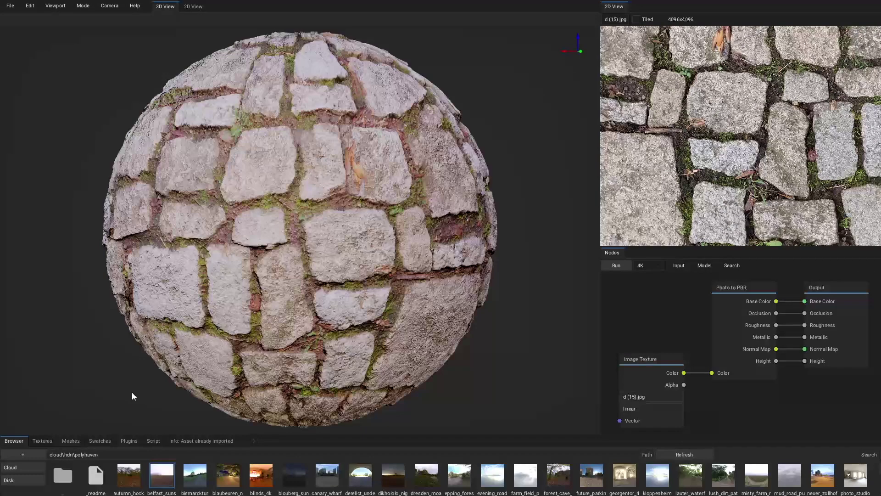
ctrl+middle_drag(34, 392, 179, 387)
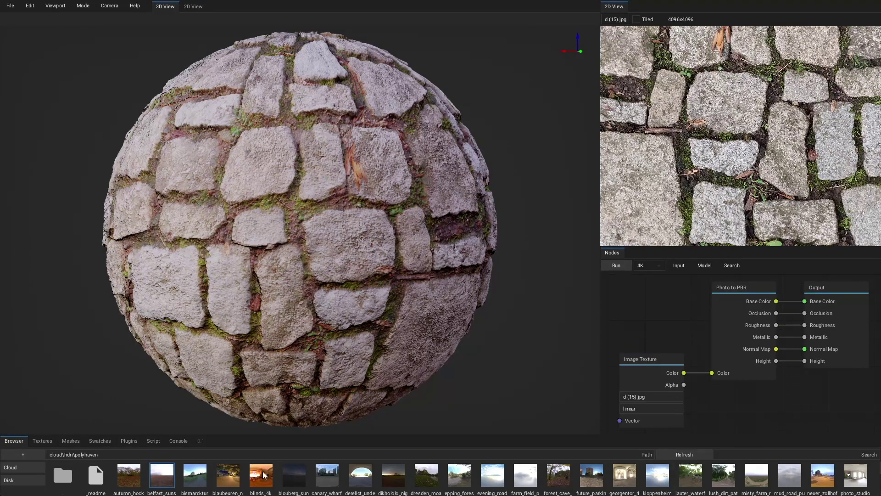
Step: Preview the mossy cobblestone sphere under the blinds_4k and dresden_moa environments, rotating the lighting for each
drag(263, 473, 216, 421)
mouse_move(216, 421)
ctrl+middle_down()
mouse_move(238, 418)
mouse_move(161, 423)
mouse_move(218, 419)
ctrl+middle_up()
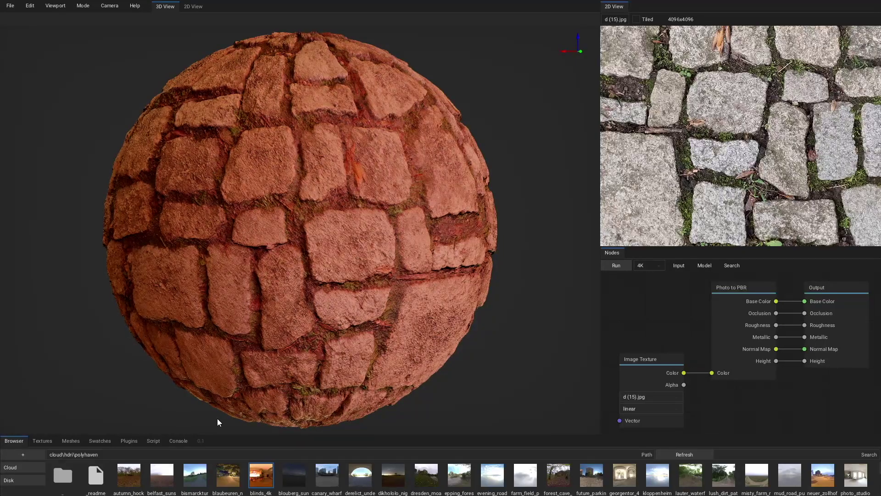
drag(425, 472, 465, 410)
ctrl+middle_drag(454, 406, 512, 403)
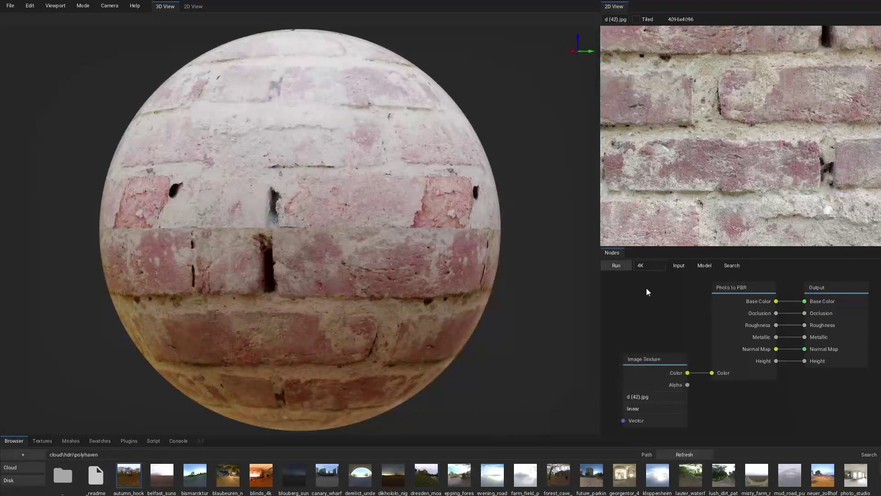
Step: Generate the 4K PBR maps from d (42).jpg and preview the brick wall under the belfast_suns and blinds_4k environments
click(623, 266)
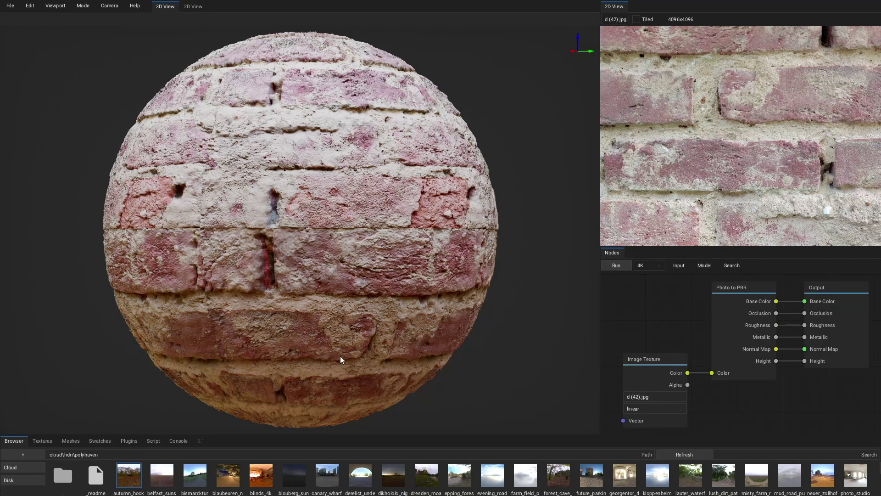
drag(161, 474, 151, 395)
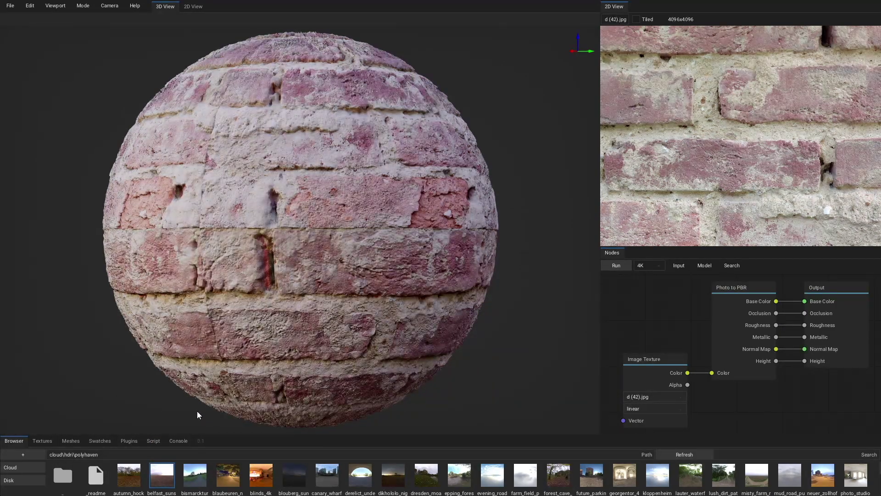
drag(261, 475, 308, 403)
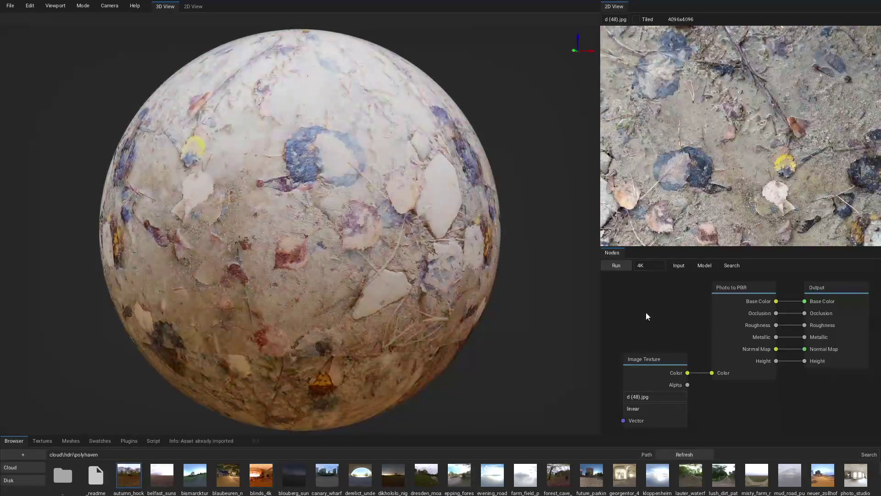
Step: Generate the 4K PBR maps from d (48).jpg and light the leaf-strewn ground with a rotated belfast_suns environment
click(628, 267)
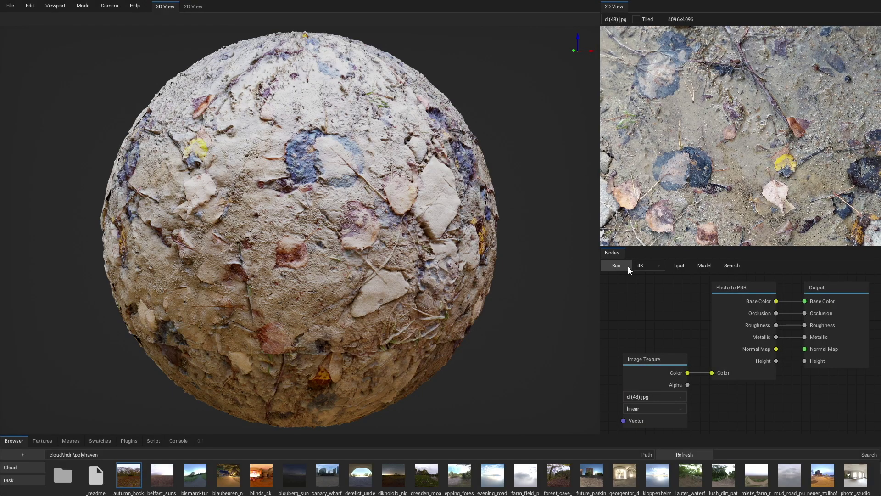
drag(164, 476, 114, 384)
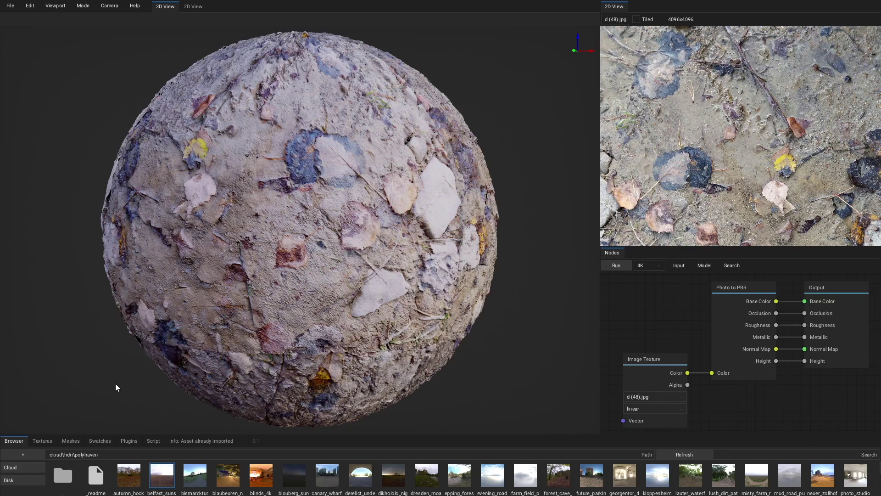
mouse_move(134, 391)
ctrl+middle_down()
mouse_move(293, 406)
mouse_move(104, 389)
mouse_move(268, 391)
mouse_move(130, 394)
ctrl+middle_up()
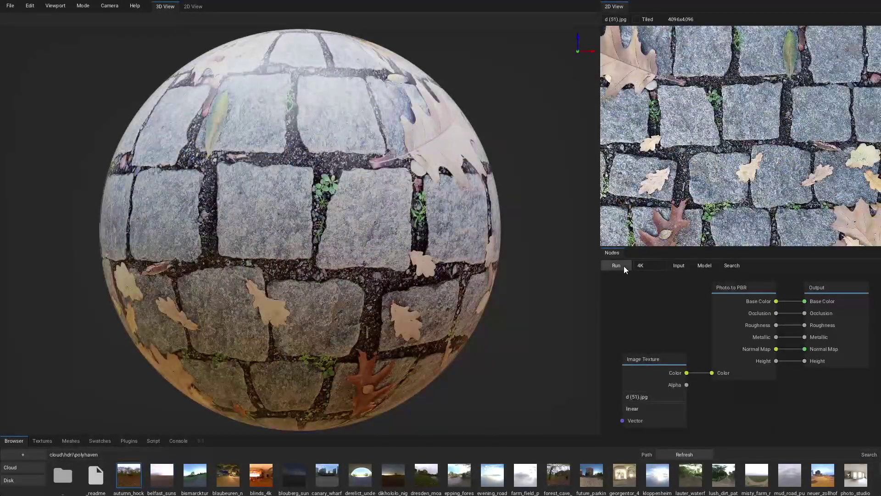
Step: Generate the 4K PBR maps from d (51).jpg and preview the leaf-covered paving under the belfast_suns and blinds_4k environments
click(623, 266)
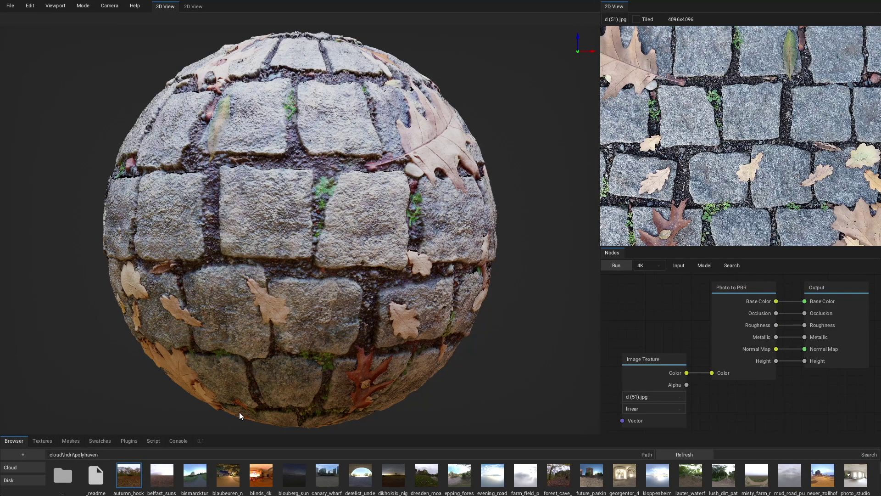
click(161, 475)
drag(134, 381, 232, 401)
drag(260, 475, 89, 388)
mouse_move(112, 393)
shift+middle_down()
mouse_move(171, 399)
mouse_move(117, 390)
shift+middle_up()
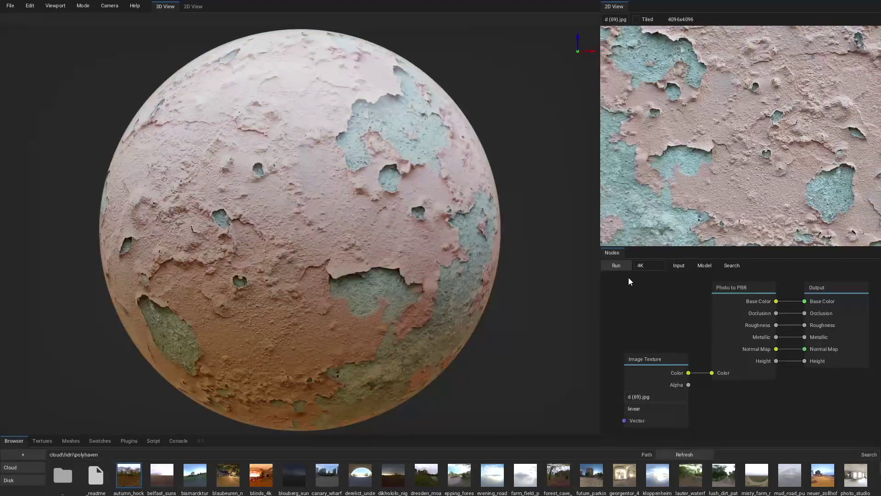
Step: Generate the 4K PBR maps from d (69).jpg and light the peeling plaster sphere with the belfast_suns environment
click(626, 266)
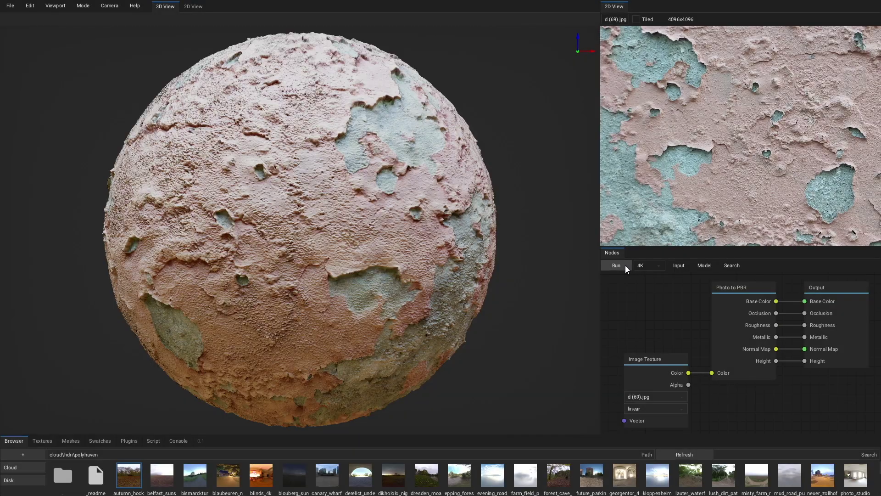
drag(167, 480, 281, 412)
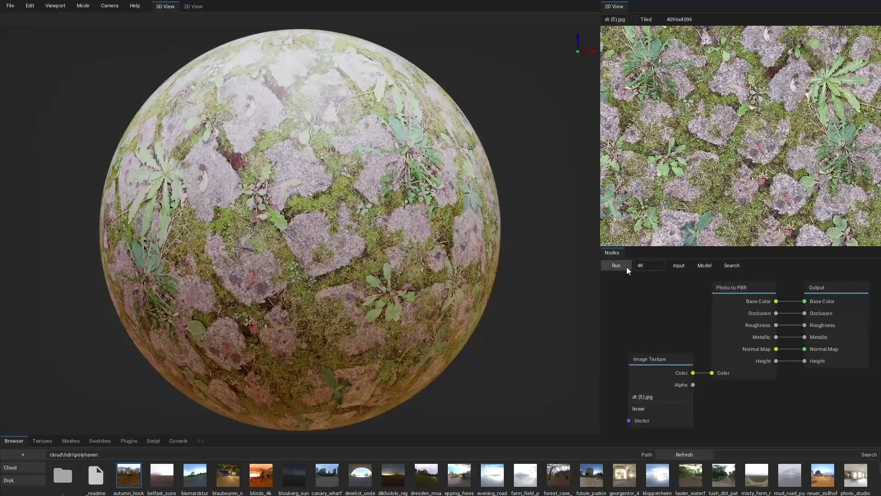
Step: Generate the 4K PBR maps from dt (5).jpg and preview the mossy stones under rotating belfast_suns and blinds_4k lighting
click(627, 266)
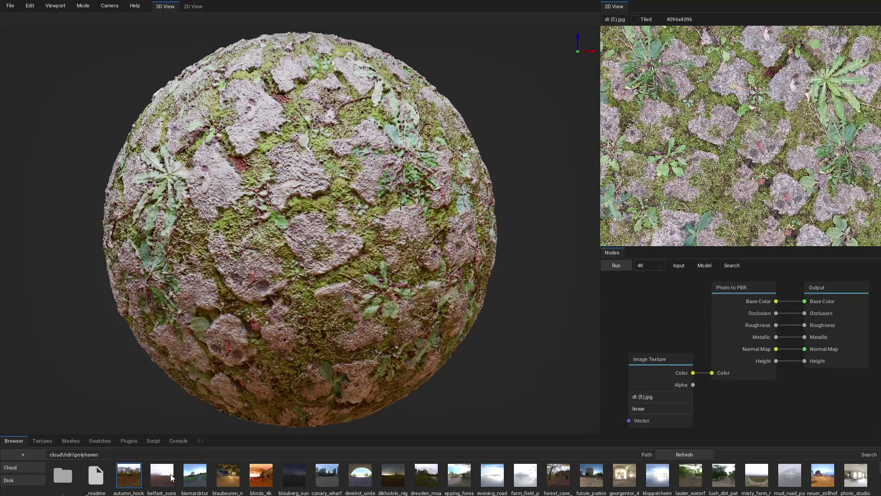
click(170, 475)
ctrl+middle_drag(267, 417, 396, 433)
drag(261, 475, 337, 406)
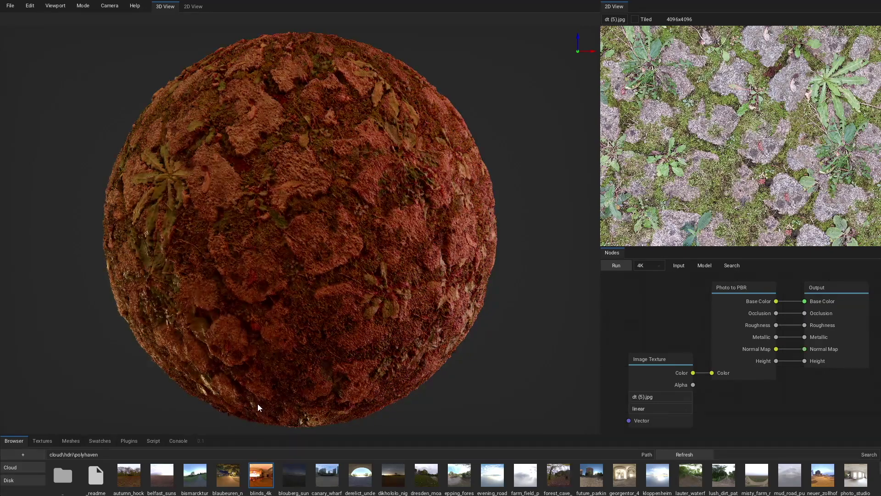